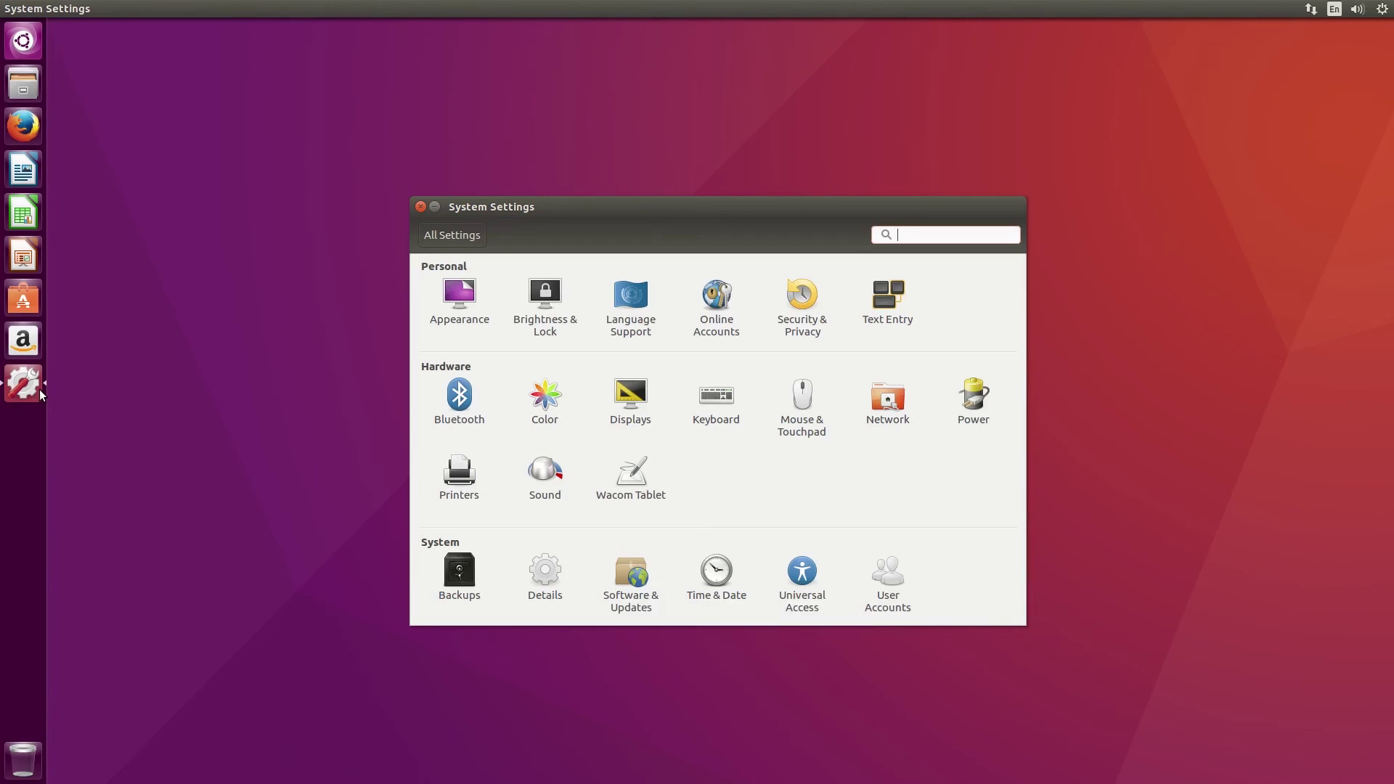
Enable Source code in Software & Updates, authenticating, then reload the software information
click(623, 577)
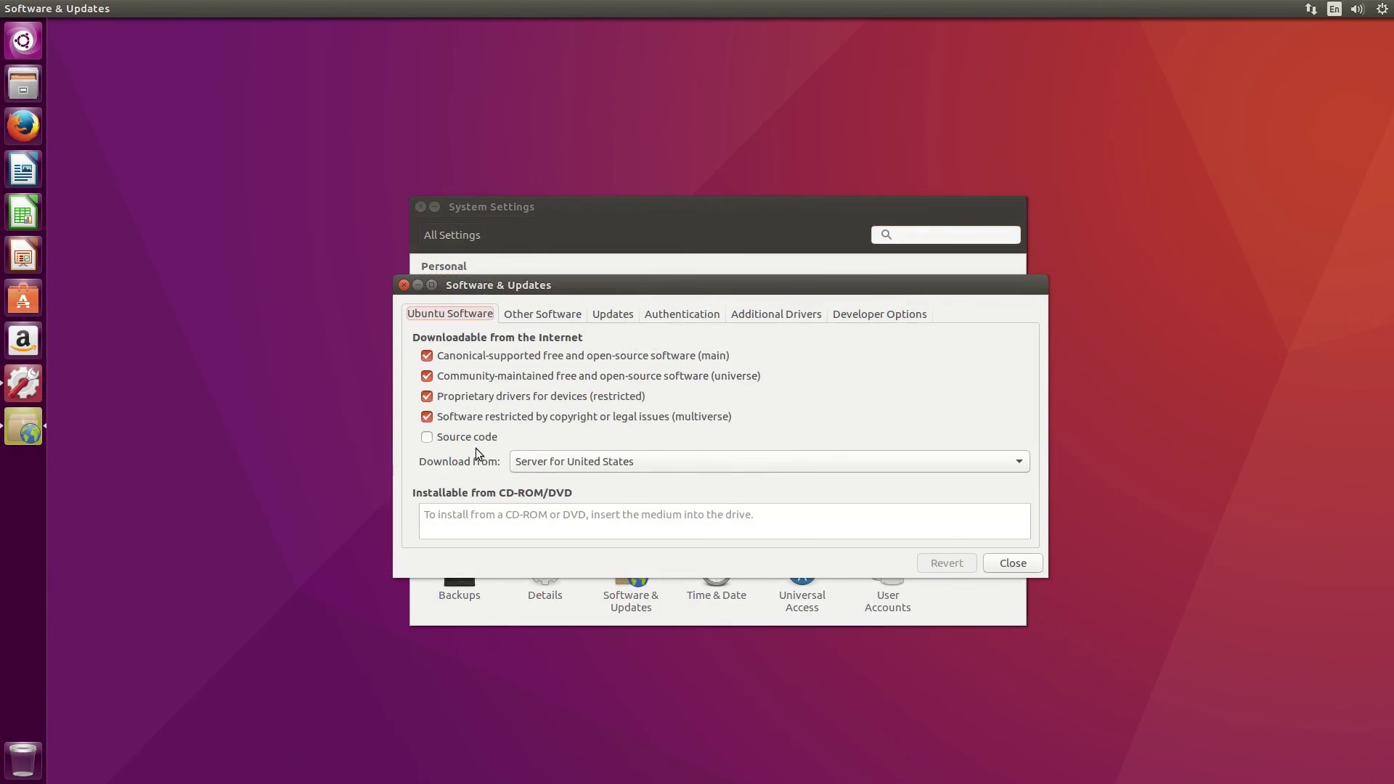
click(461, 436)
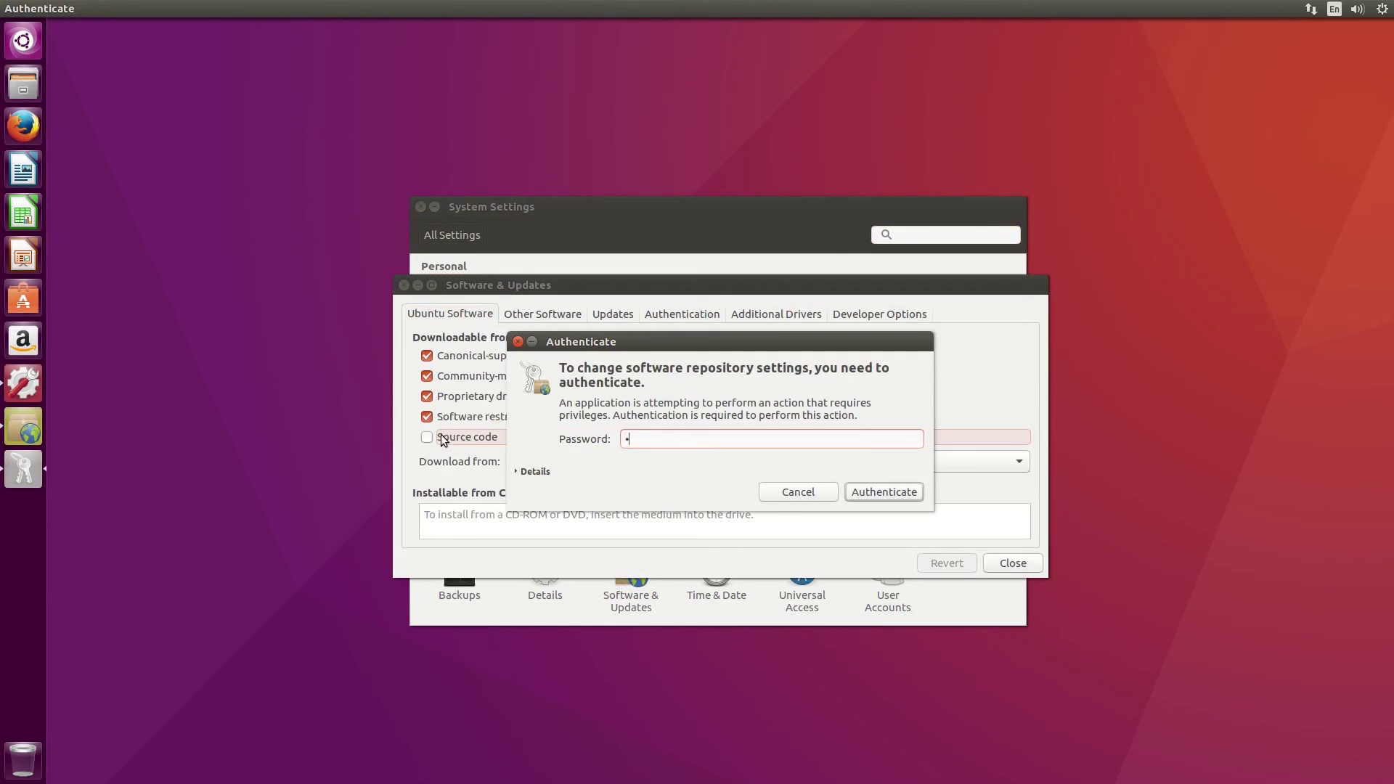
key(Return)
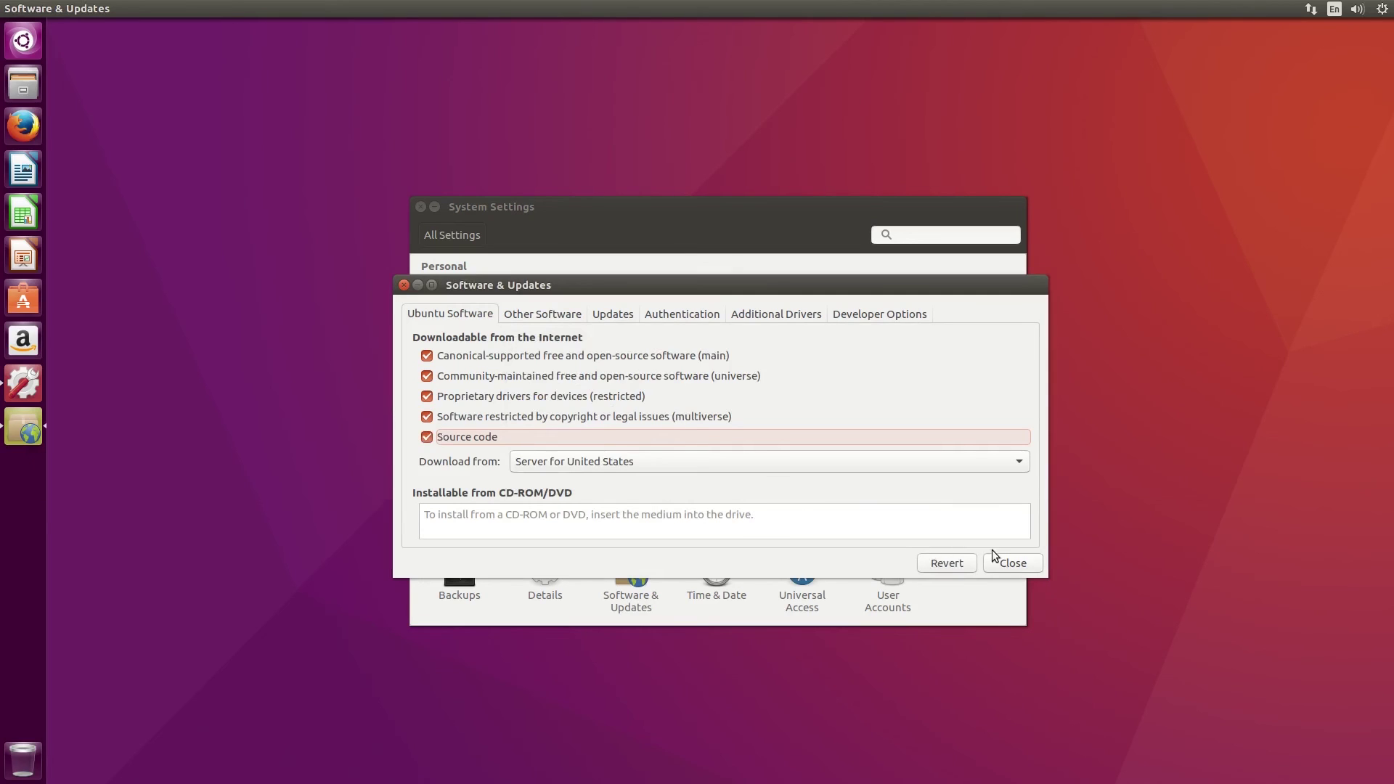
click(1008, 564)
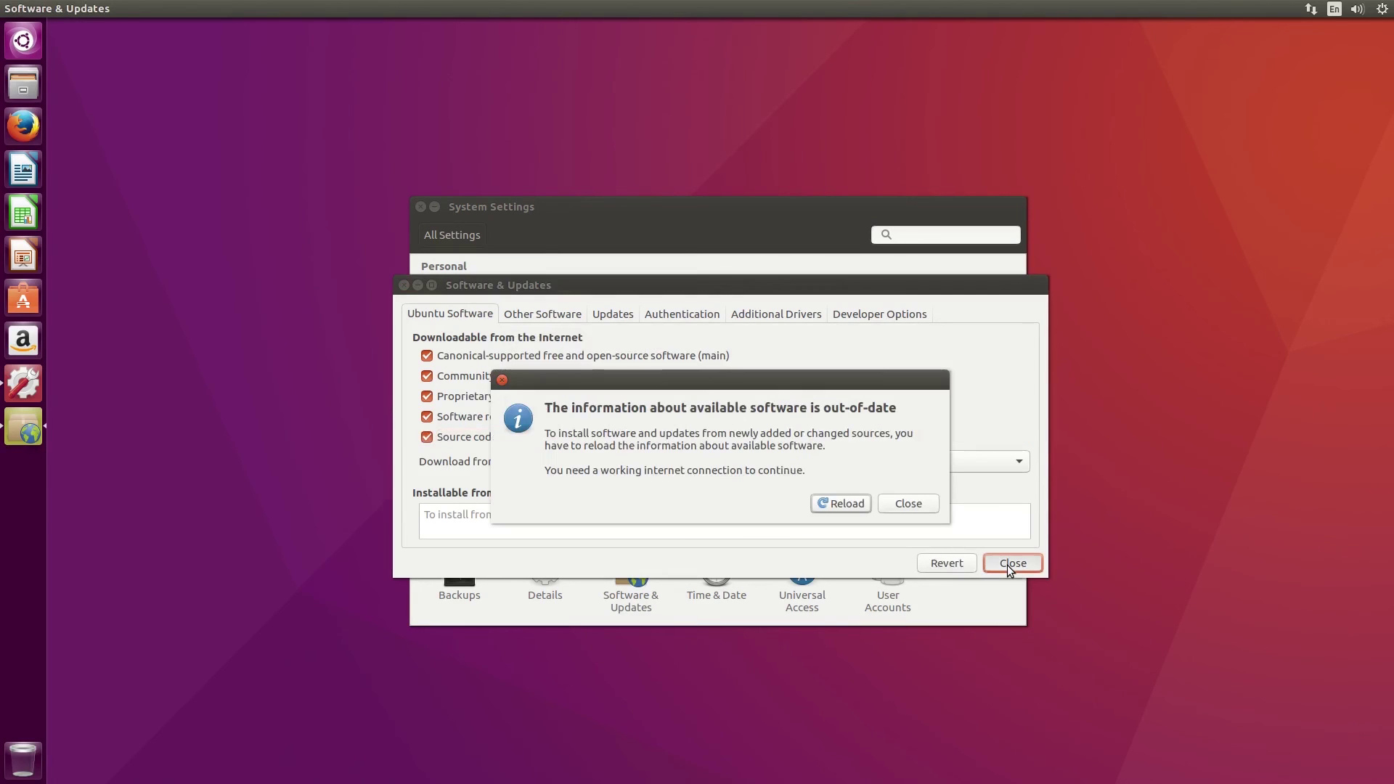
click(851, 501)
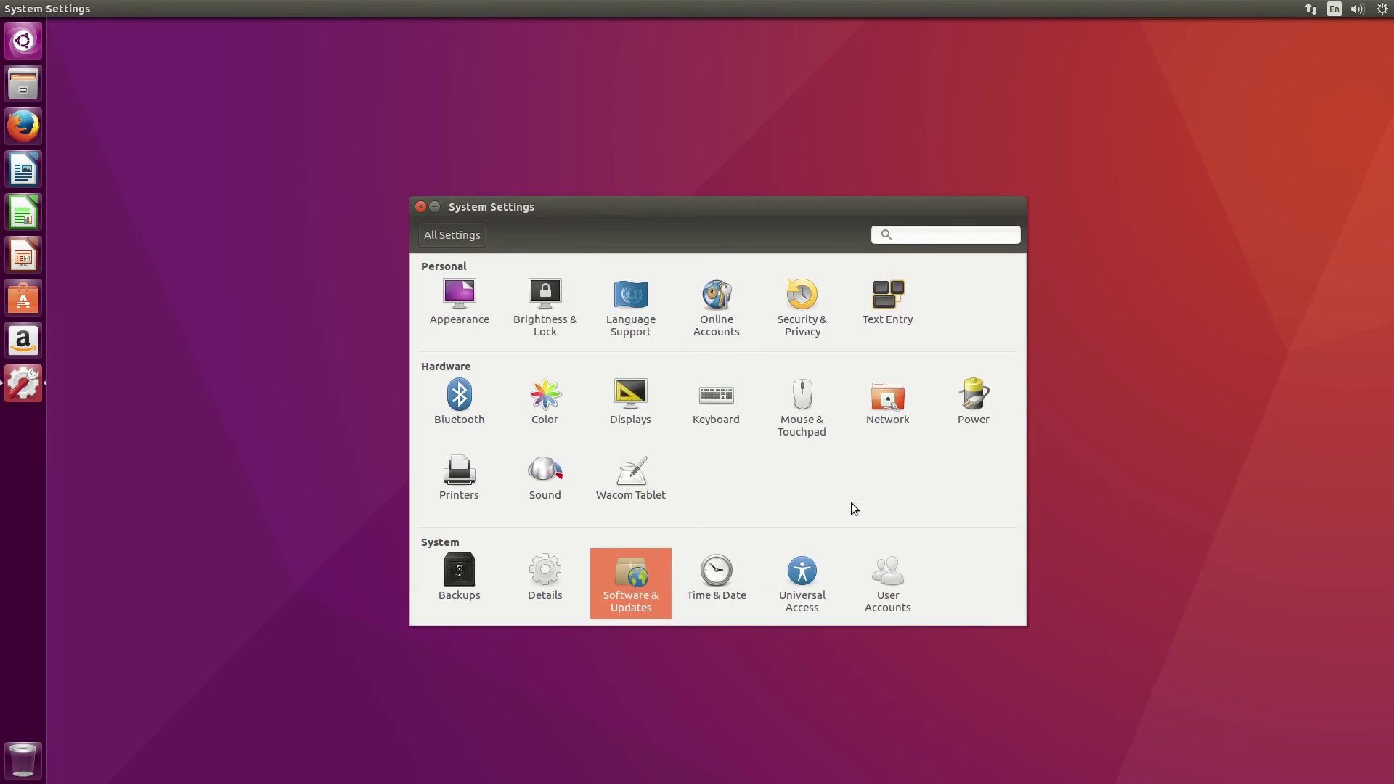
Close System Settings and open a maximized terminal window
click(421, 207)
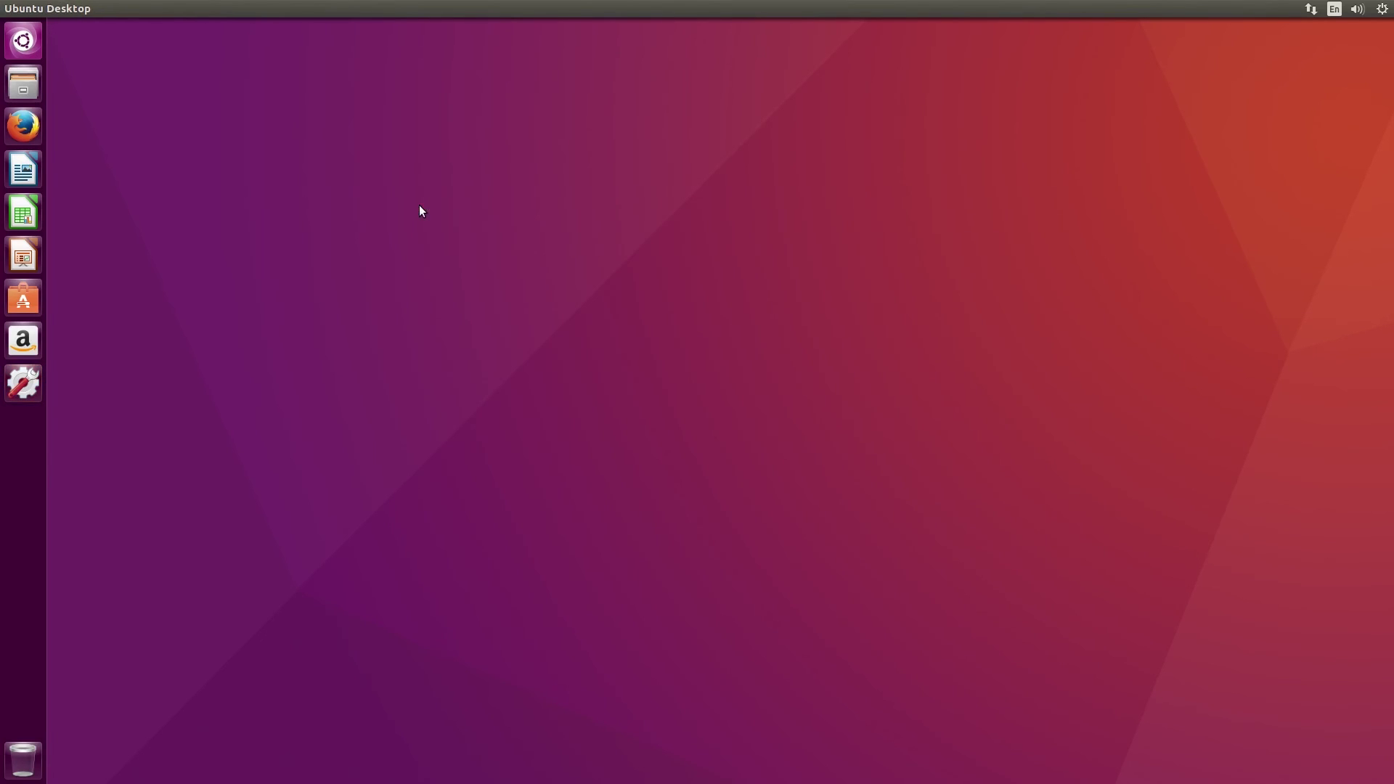
key(ctrl+alt+t)
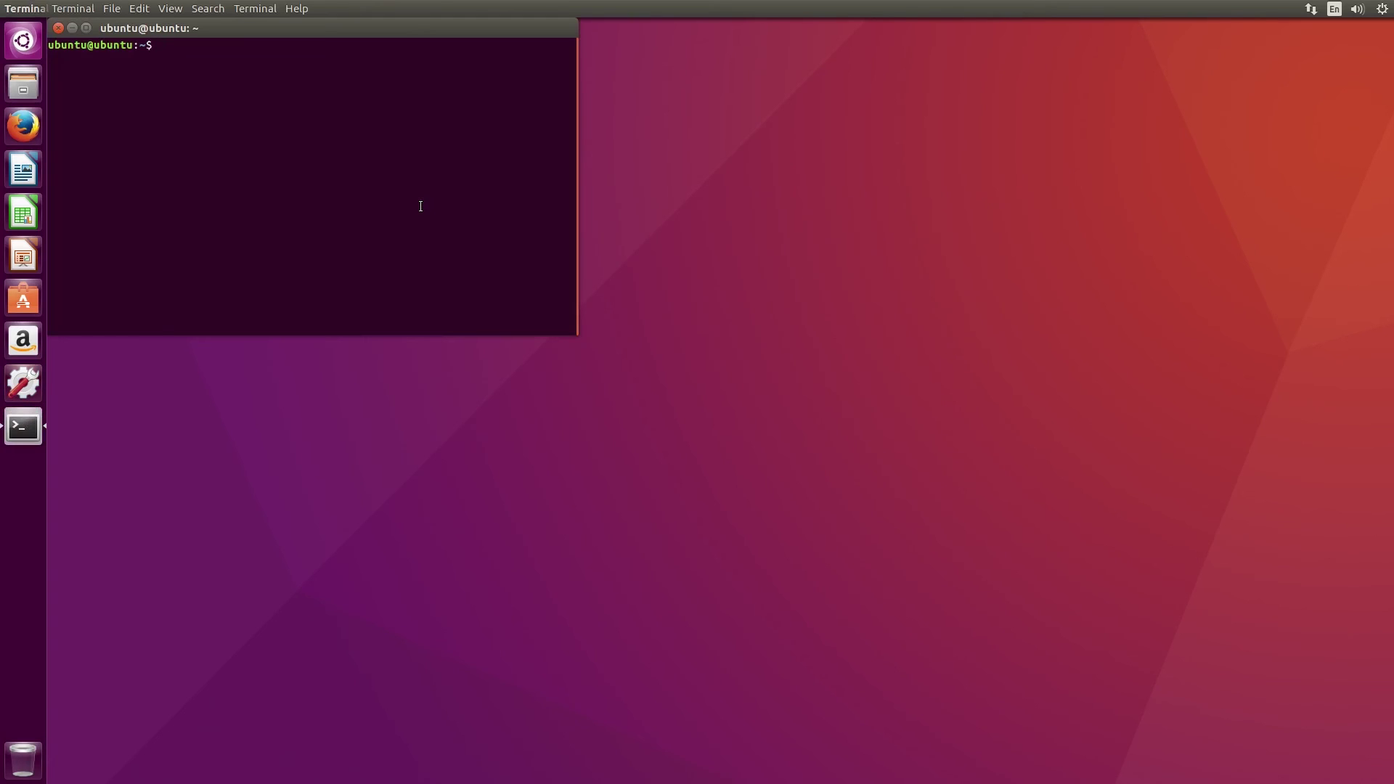
click(86, 27)
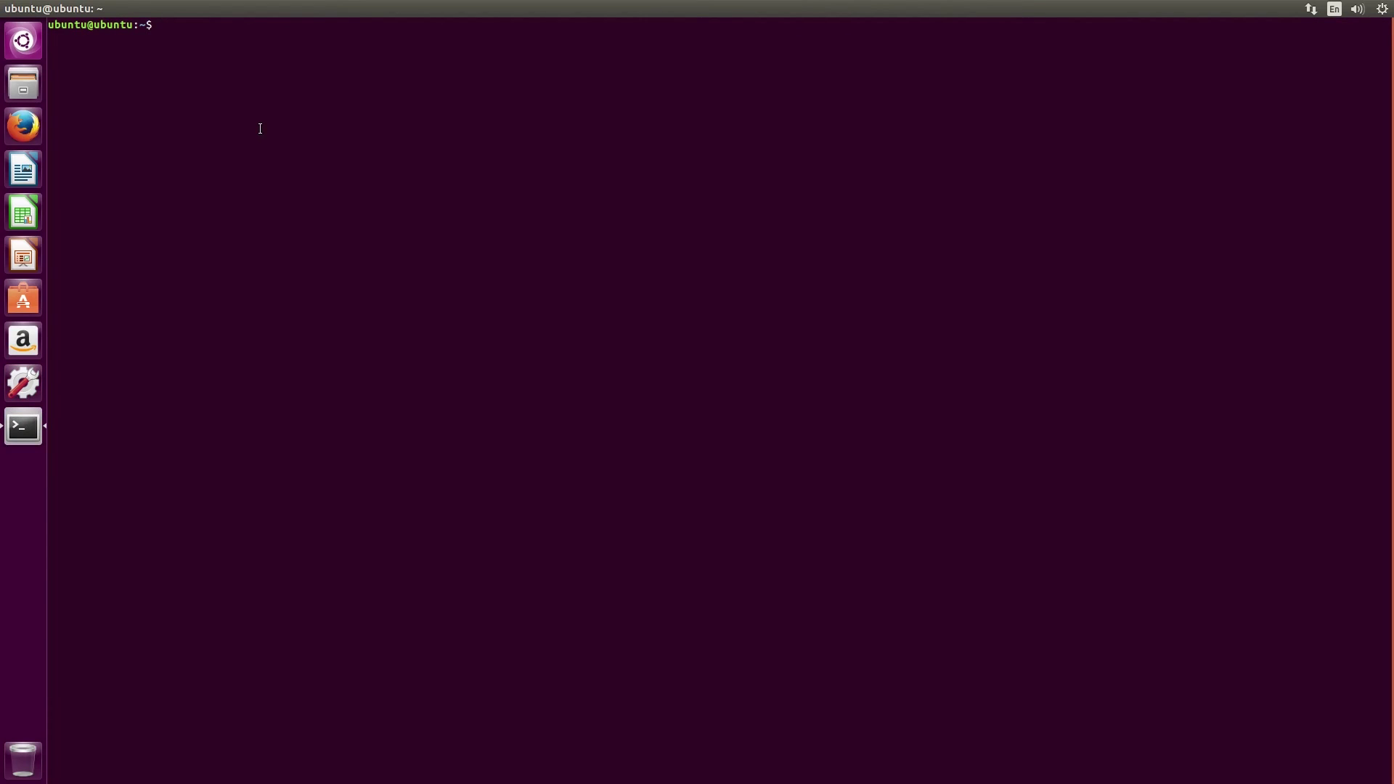
text(sudo apt build-dep audacity)
Install Audacity's build dependencies with sudo apt build-dep audacity
key(Return)
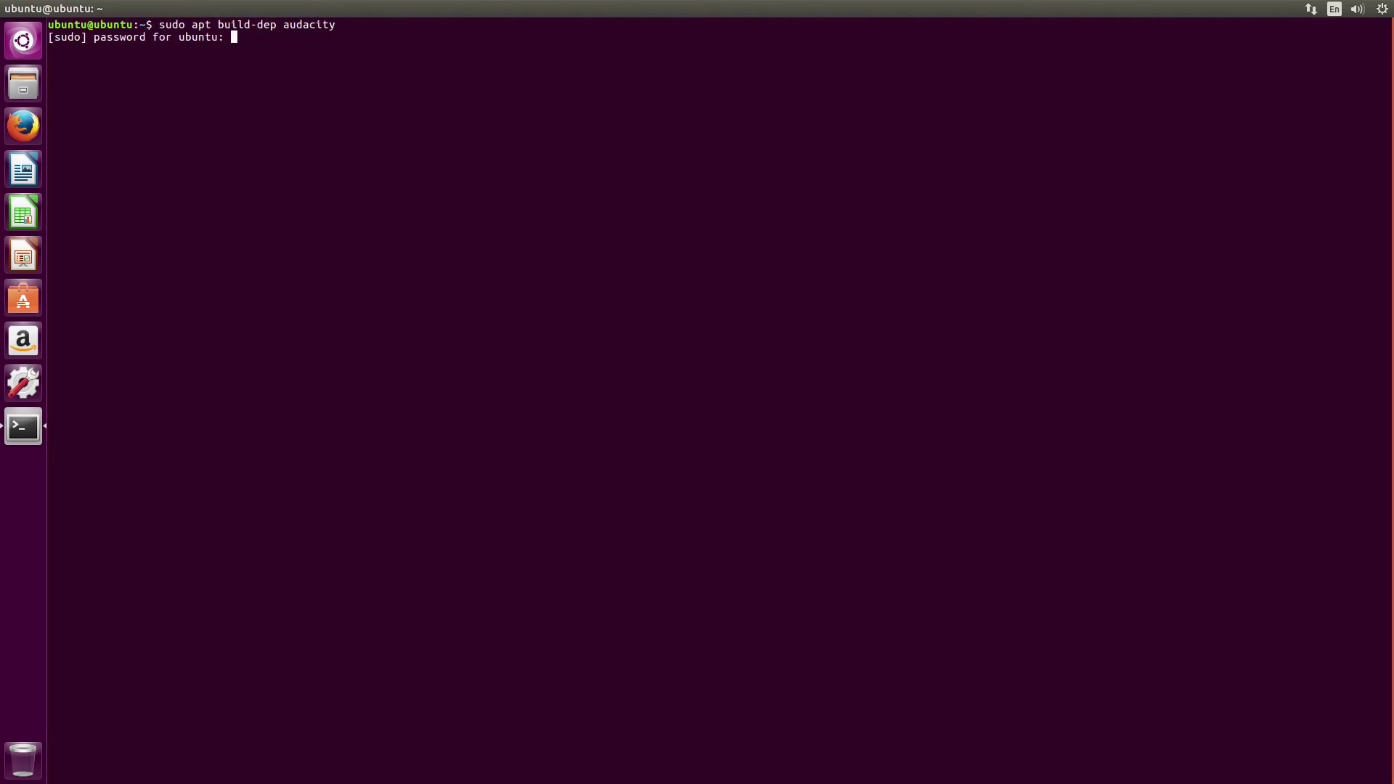
key(Return)
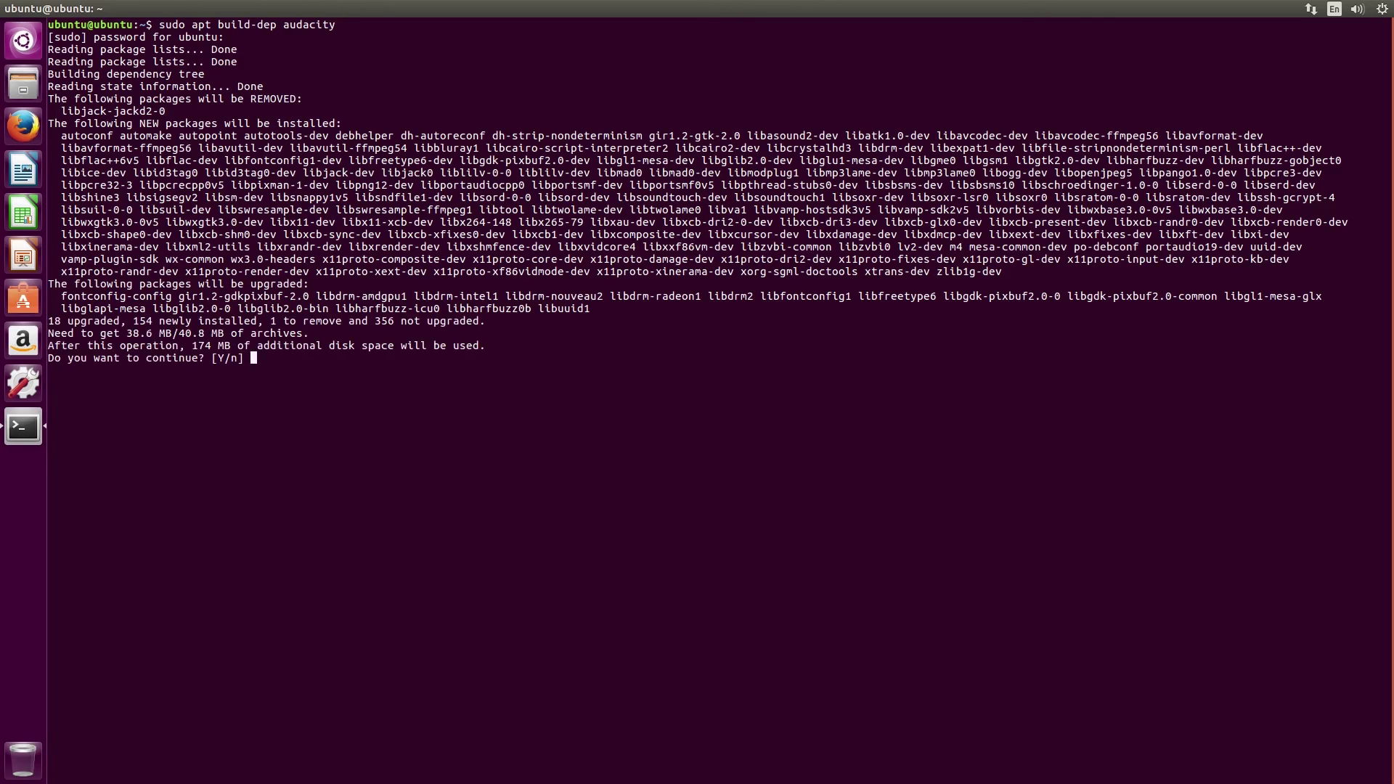
text(y)
key(Return)
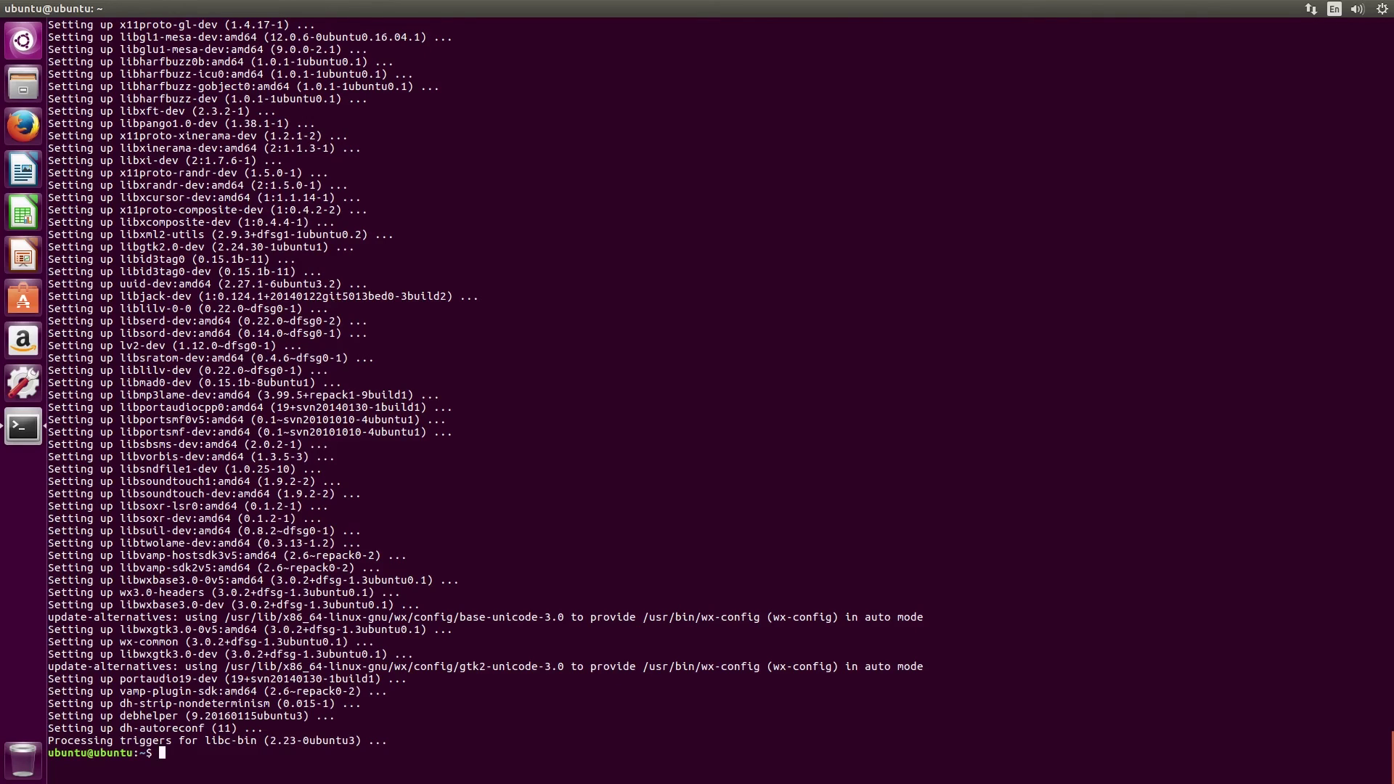
text(sudo apt install guit)
Install git via sudo apt install git, answering y to confirm
key(Return)
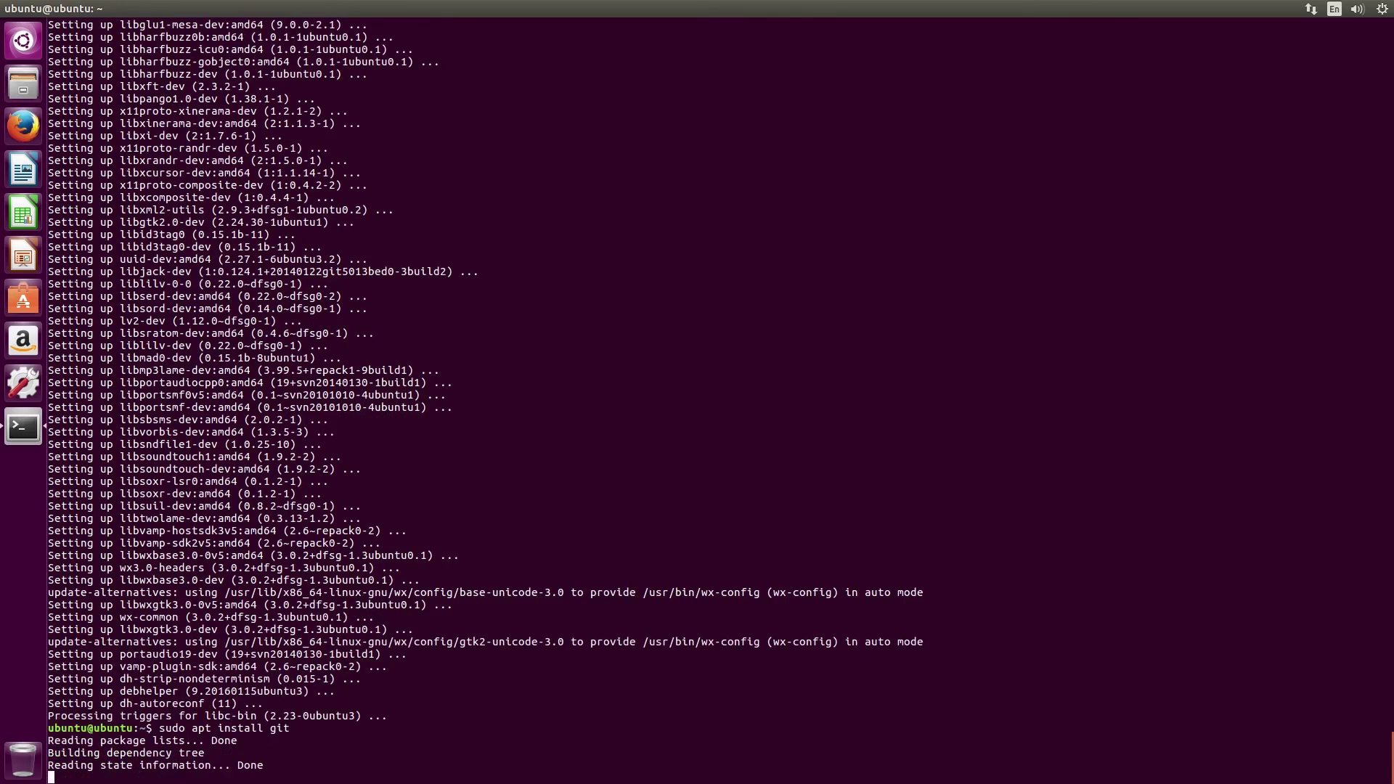
text(y)
key(Return)
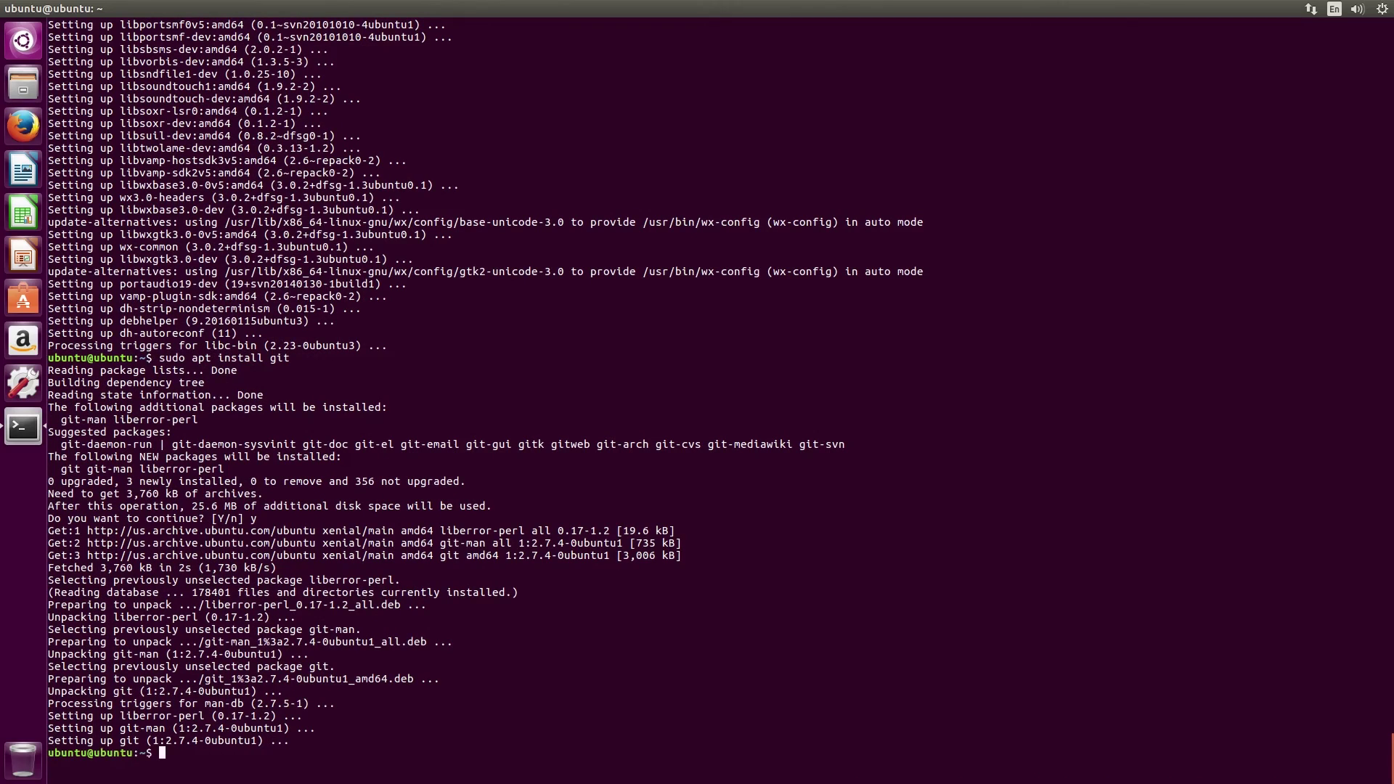
text(git clone)
text( https://)
text(giht)
key(BackSpace)
key(BackSpace)
text(thub.com/)
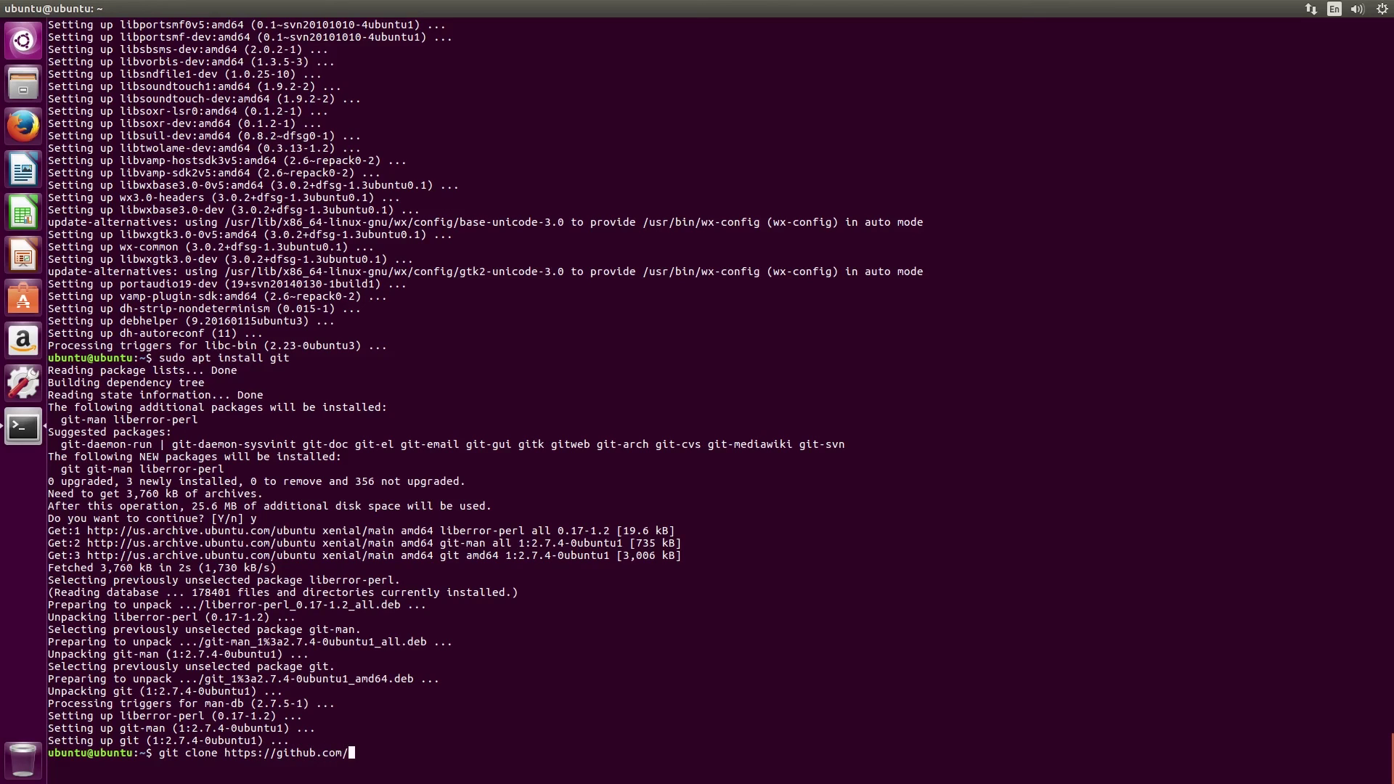
text(audacity/audacity)
key(Return)
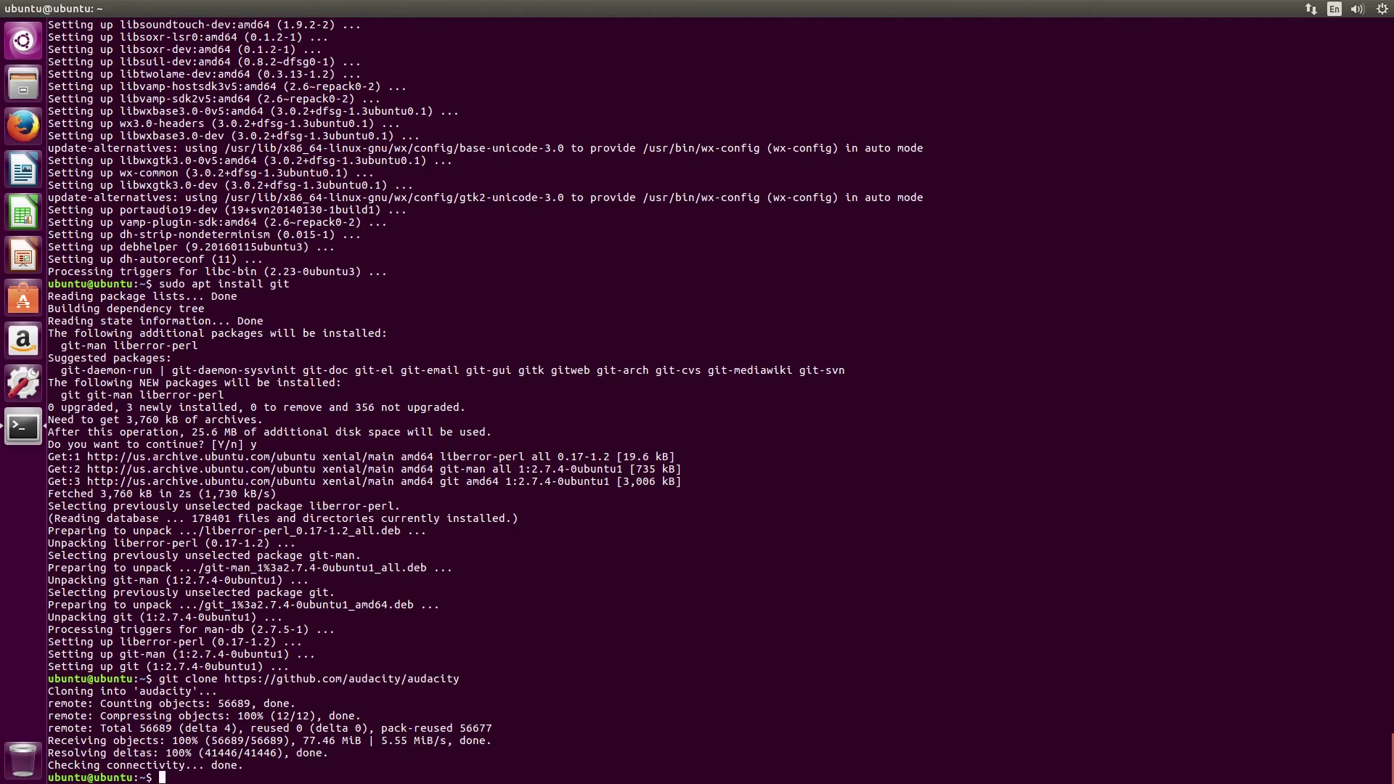
text(cd audacity)
Change into the audacity folder and run ./configure
key(Return)
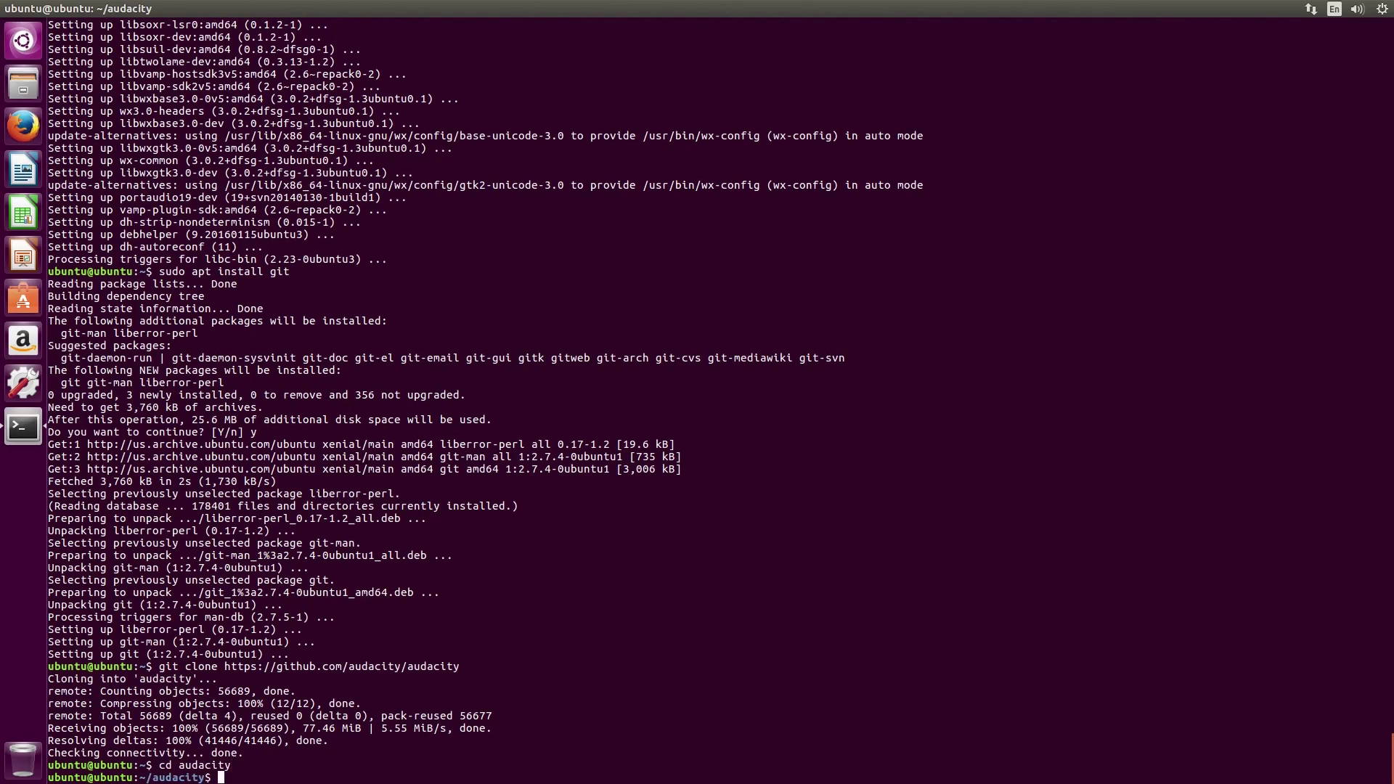
text(./configure)
key(Return)
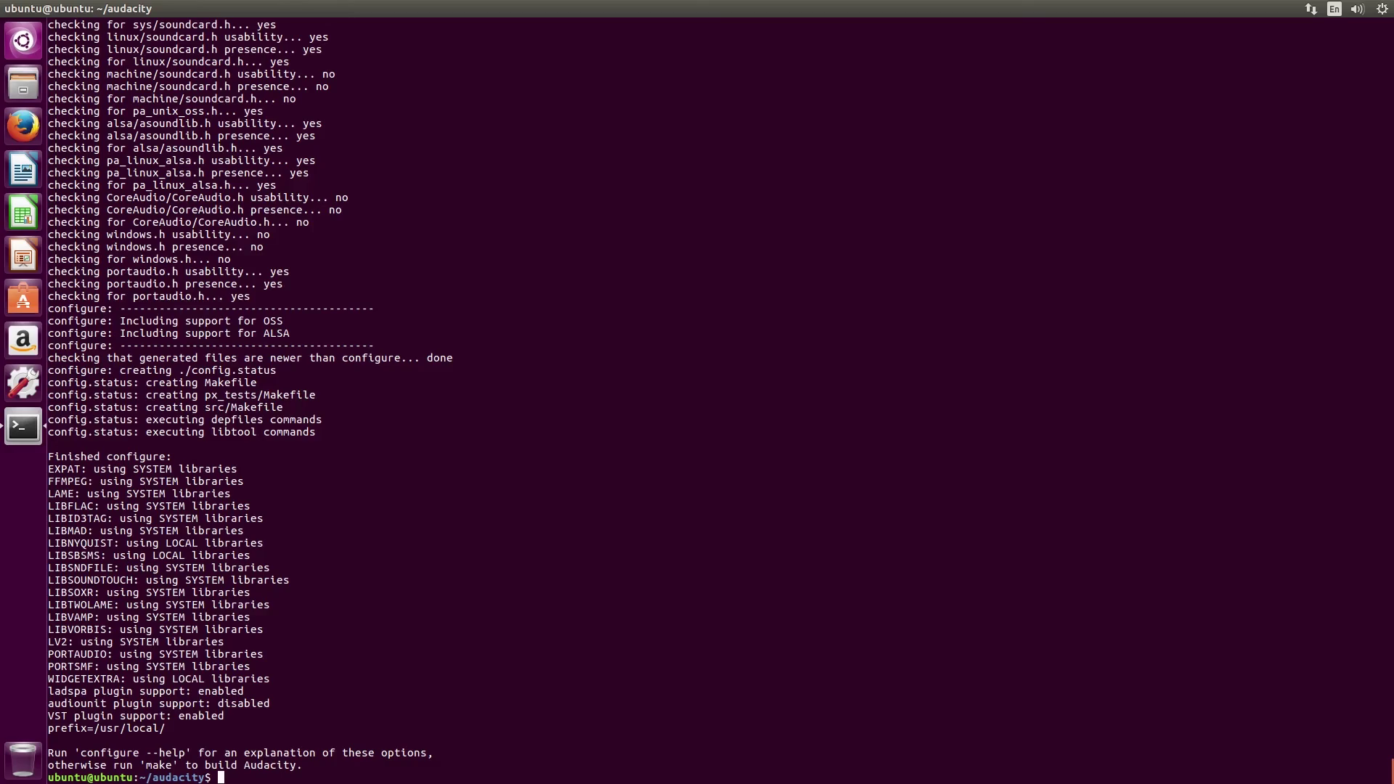
text(make)
Compile Audacity from source with make
key(Return)
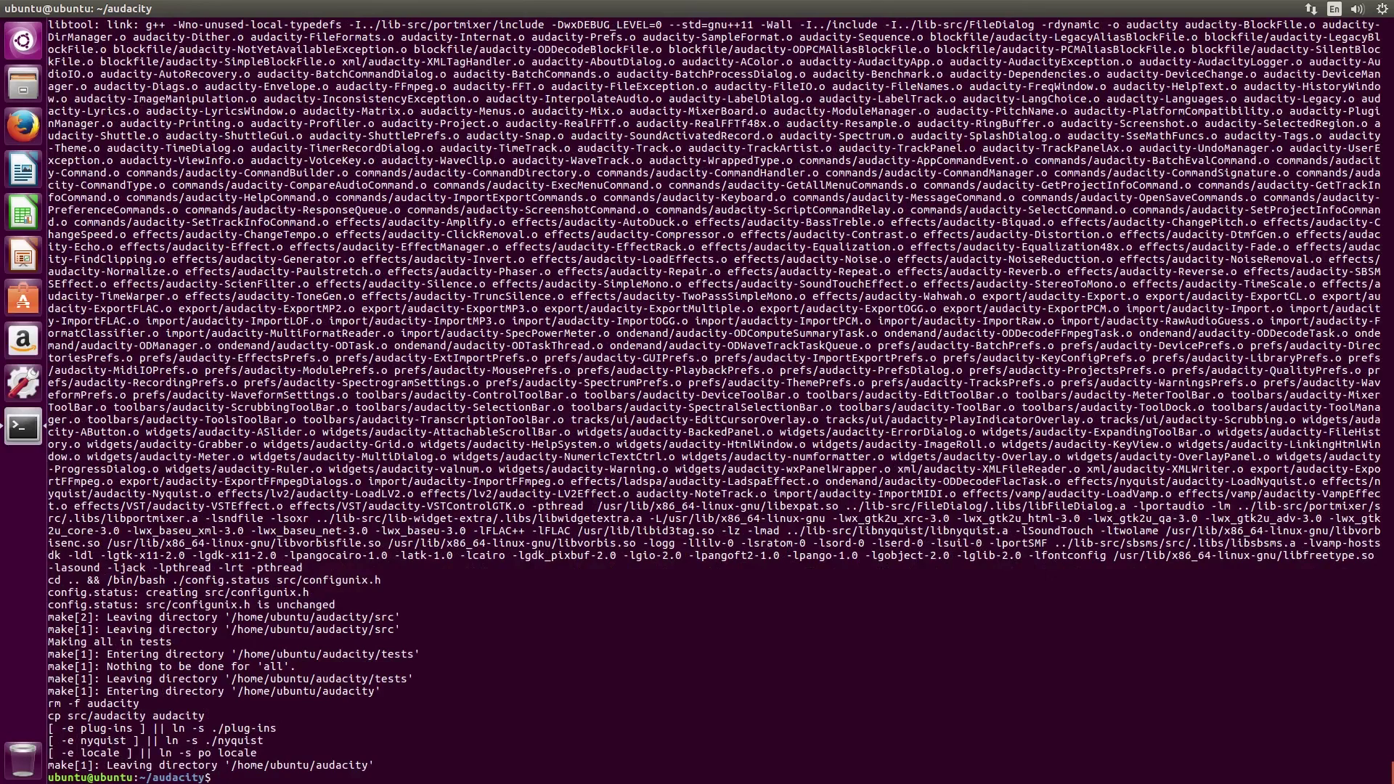
text(sudo make install)
Install the compiled Audacity under /usr/local with sudo make install
key(BackSpace)
key(Return)
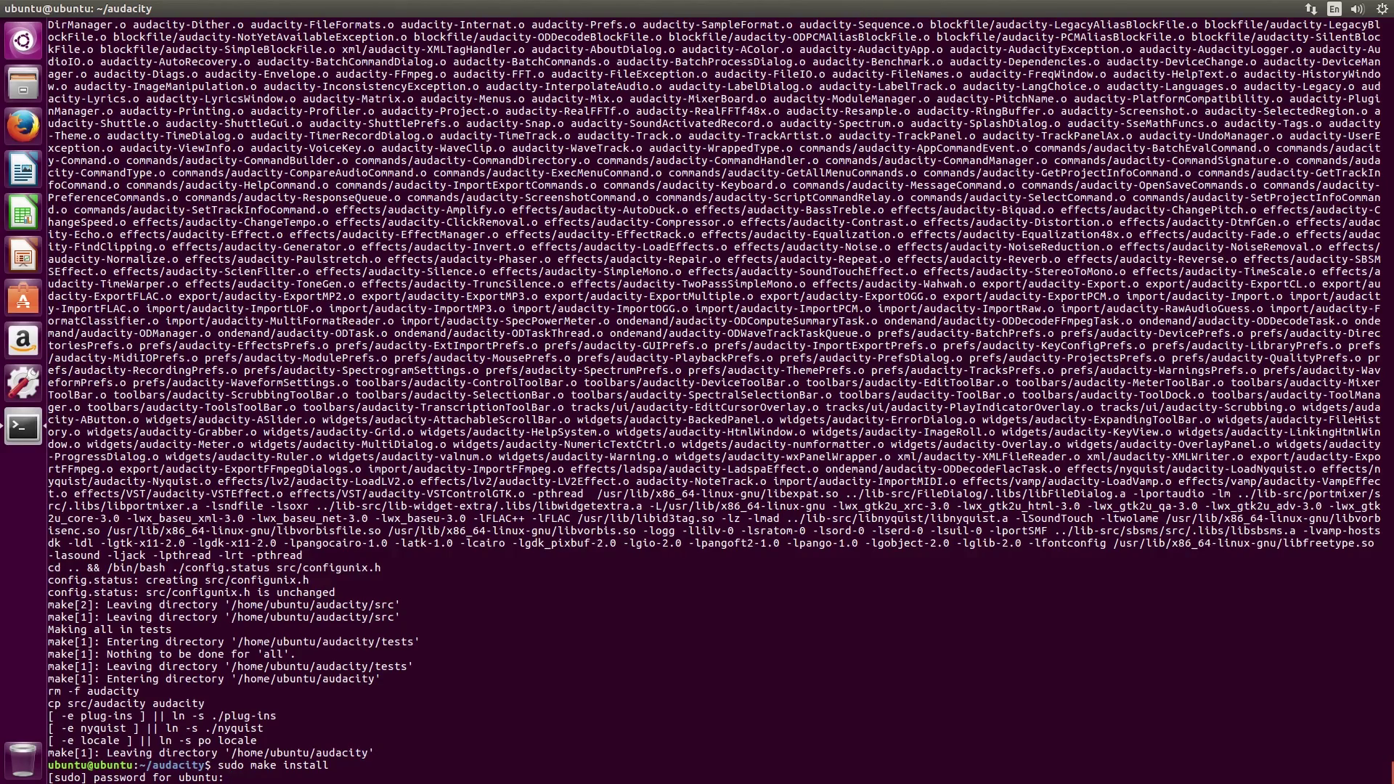
key(Return)
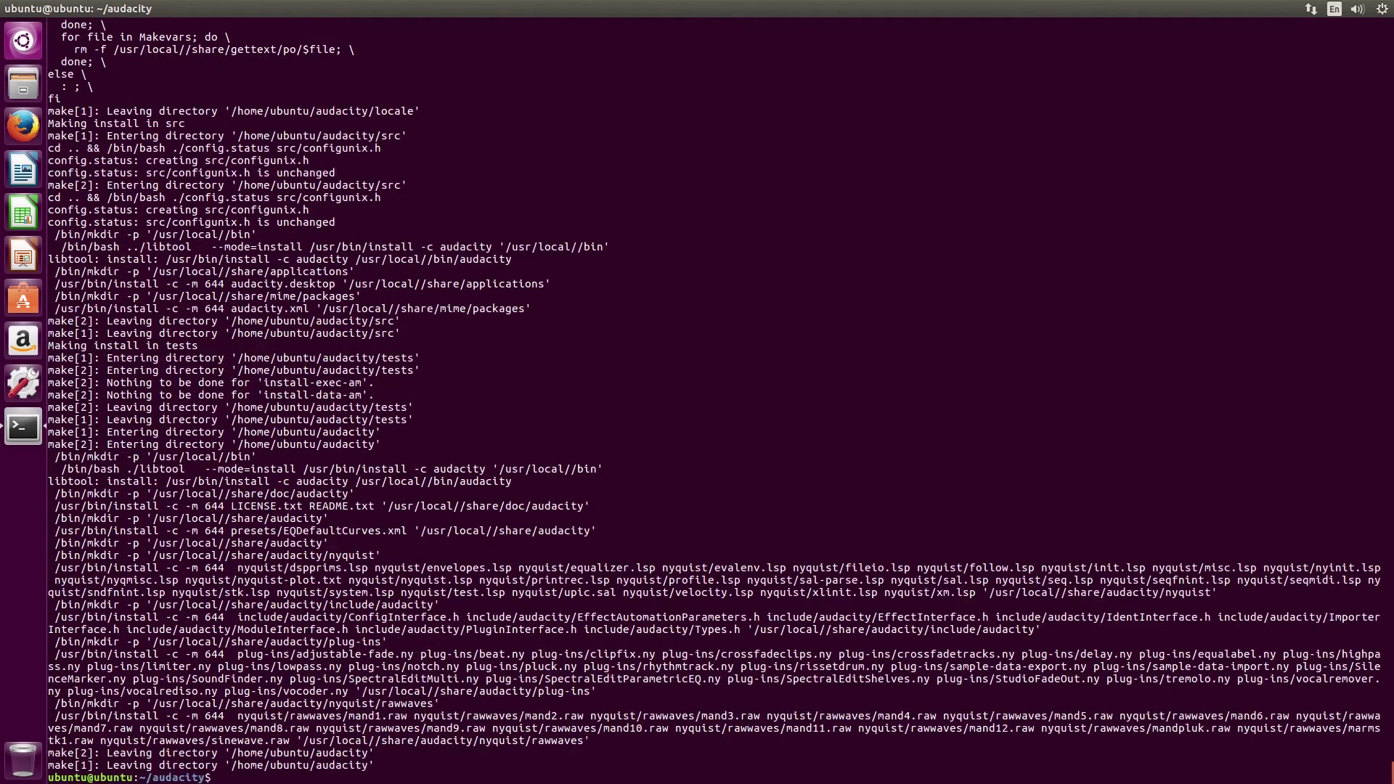
text(audacity)
Launch audacity, dismiss the Welcome dialog with OK, and maximize the window
key(Return)
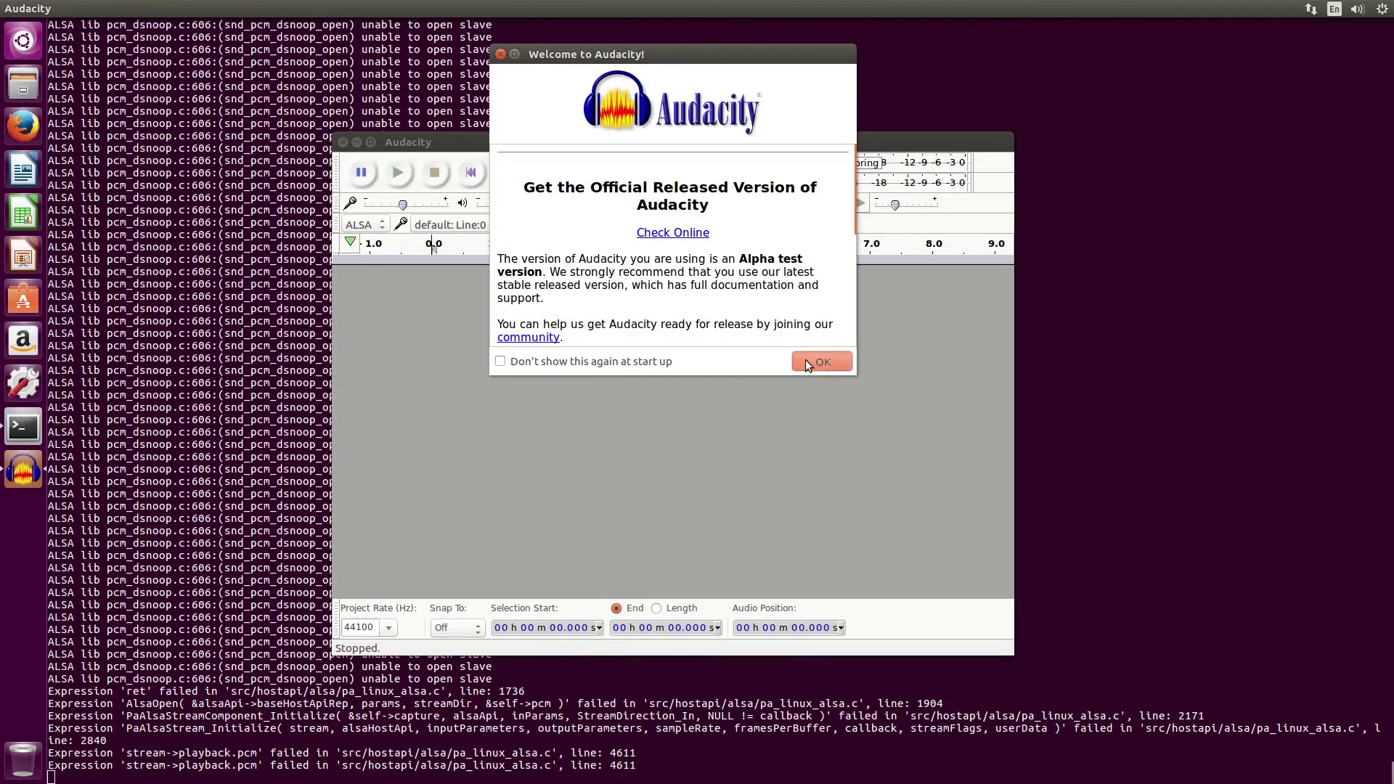
click(806, 360)
click(371, 143)
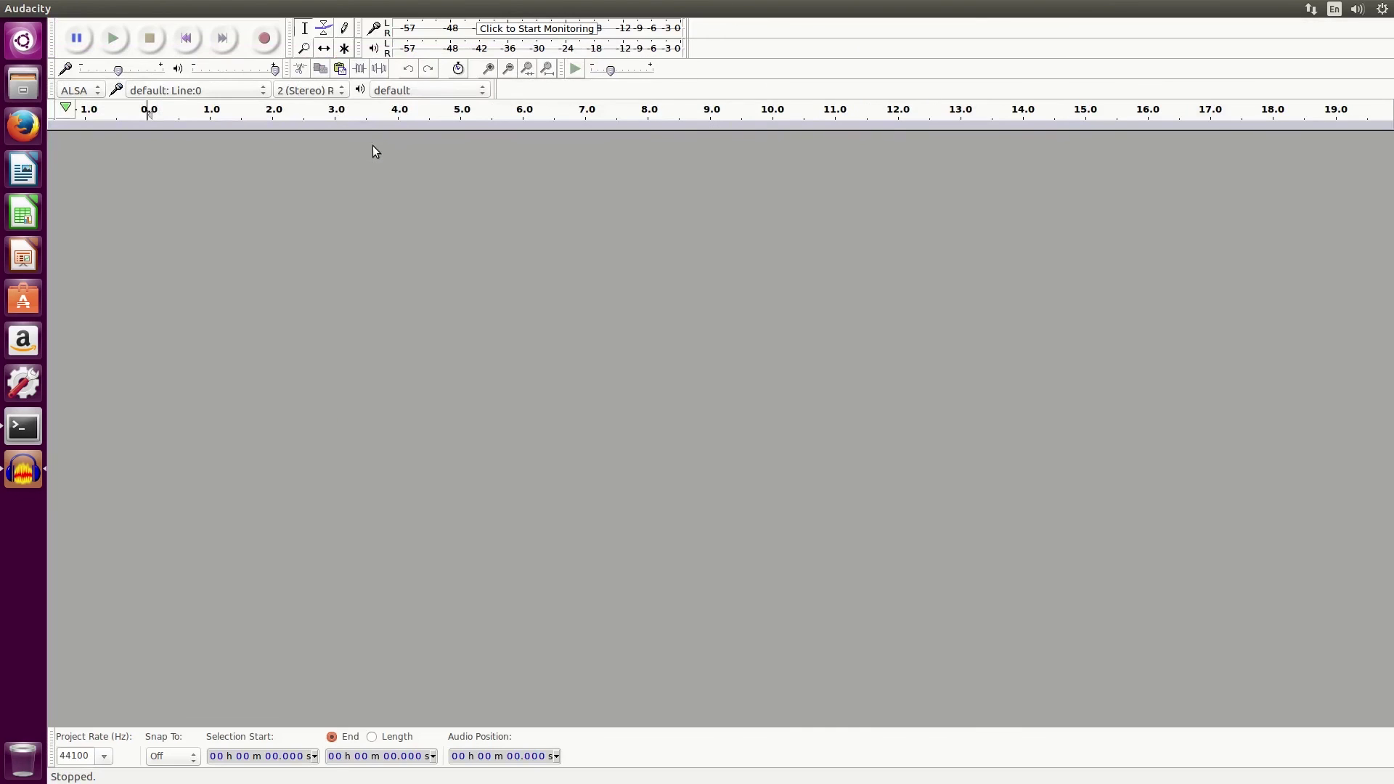